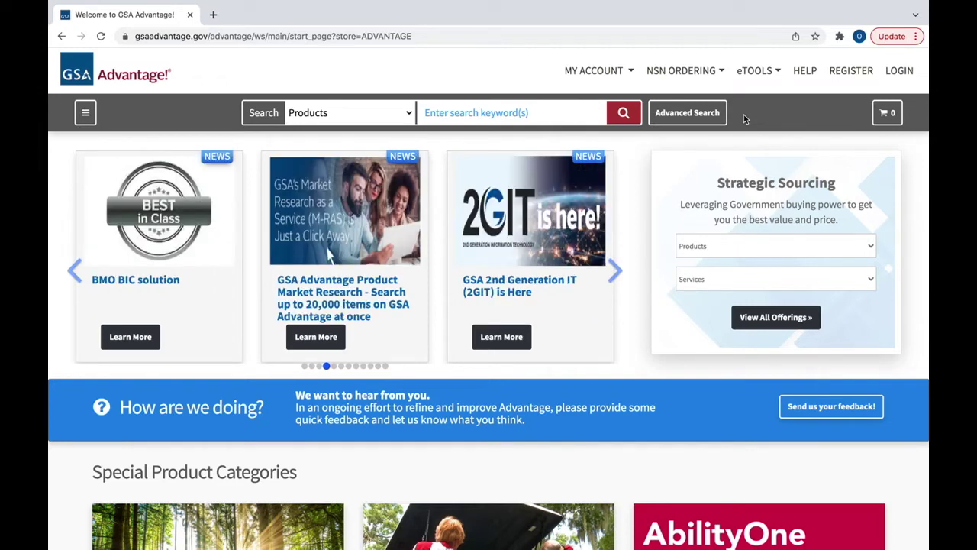
- Open the Advanced Search: Products form and show the 'any of the words' match choices
click(687, 114)
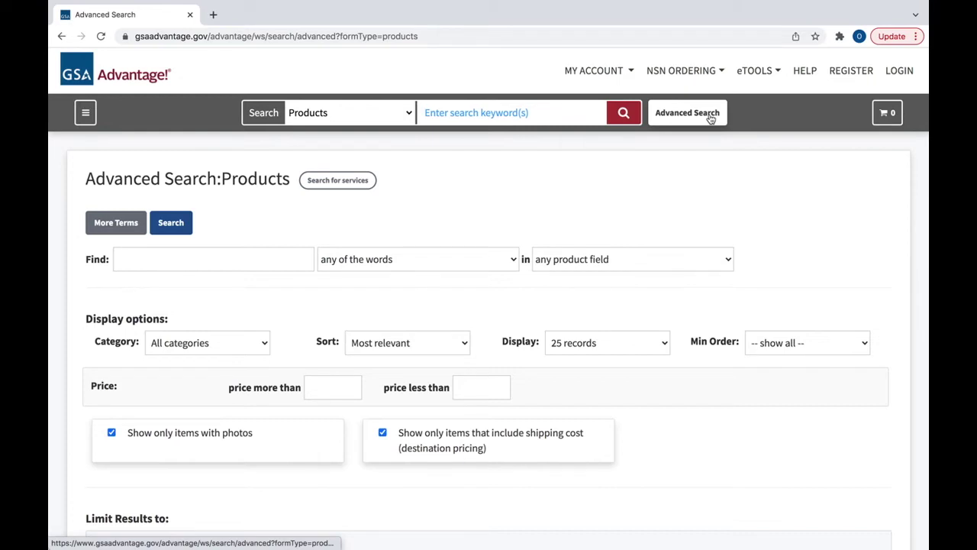
click(512, 261)
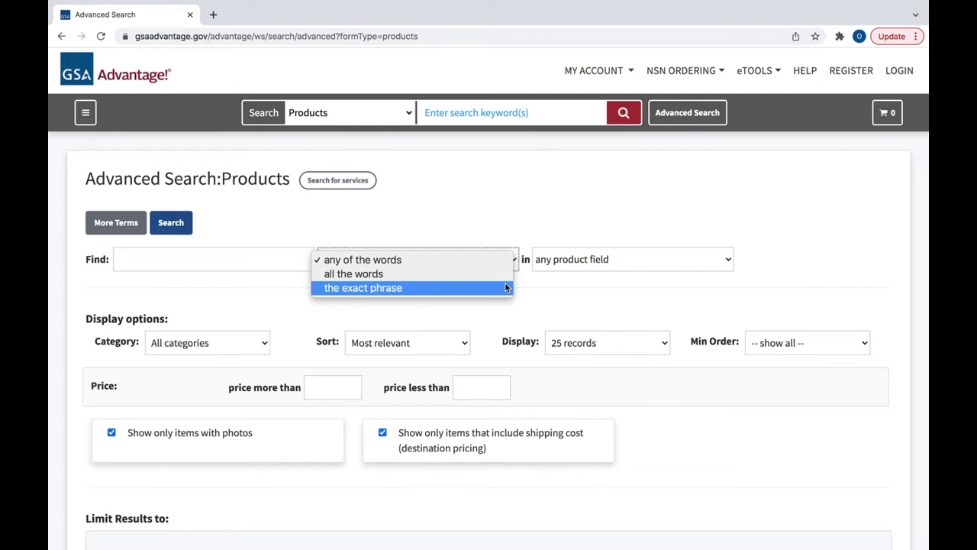
- Review the match-type and product-field choices, keeping 'any of the words' in any product field
click(562, 227)
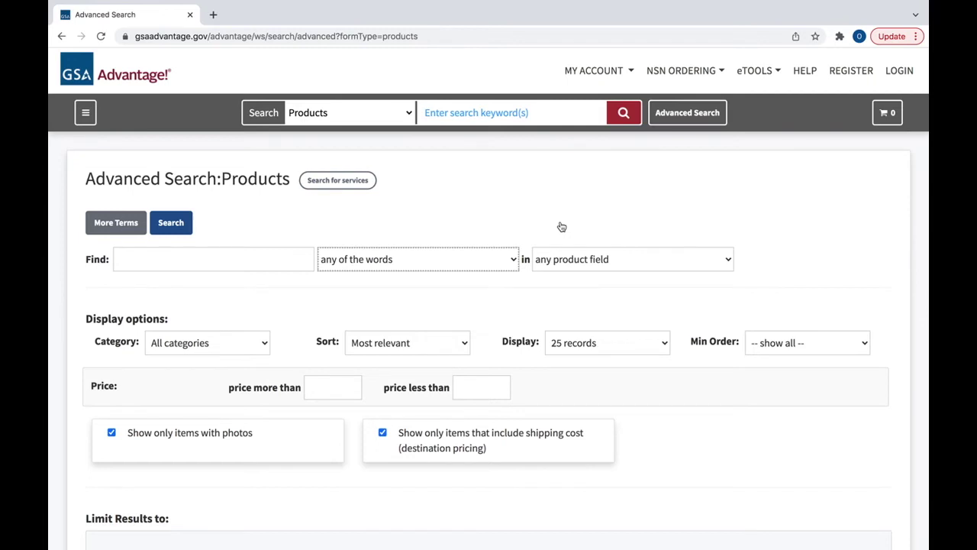
click(624, 265)
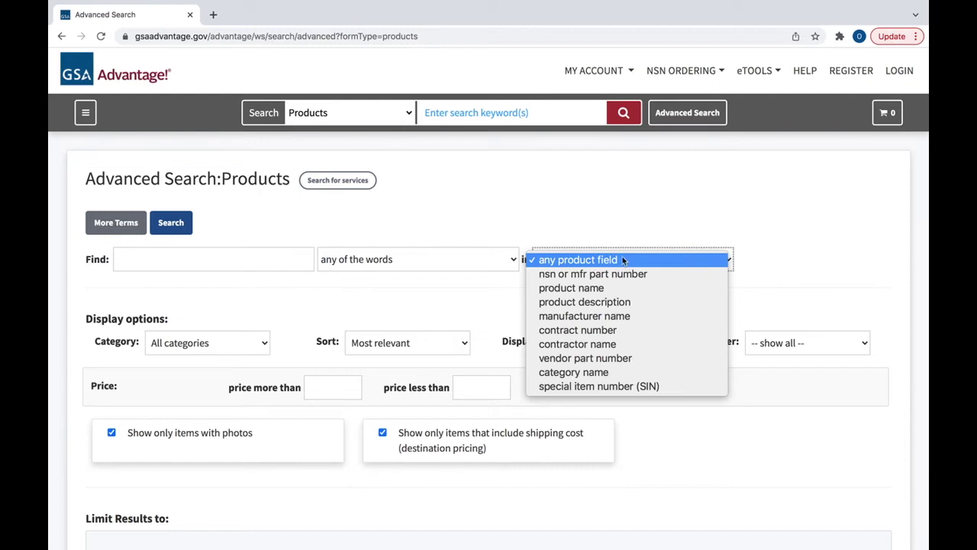
click(648, 219)
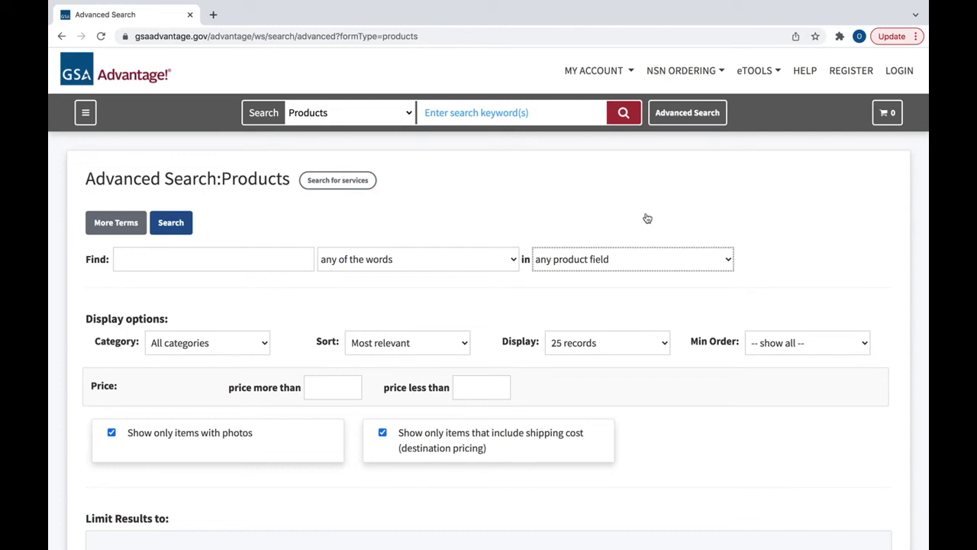
- Add six more search term rows, bringing the form to seven Find terms
click(120, 231)
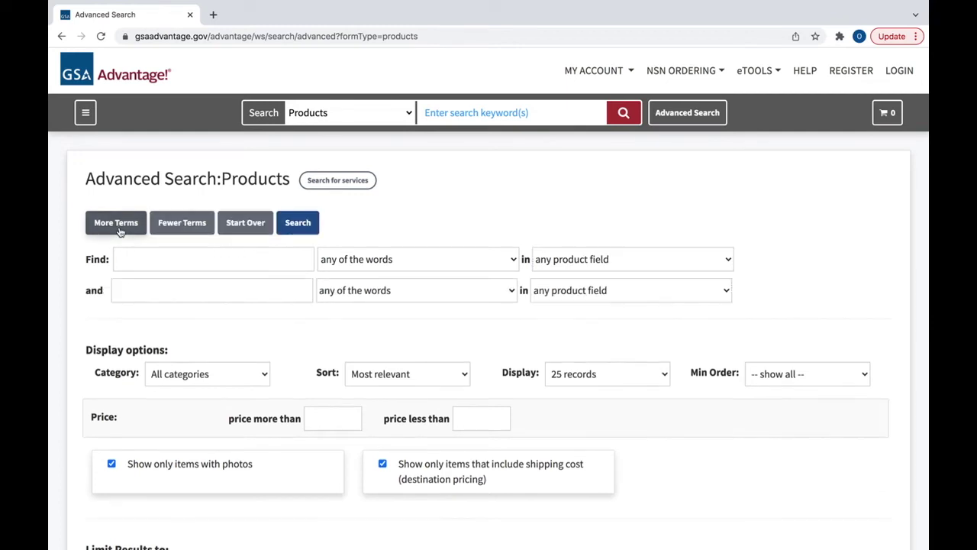
click(120, 232)
click(120, 232)
click(120, 232)
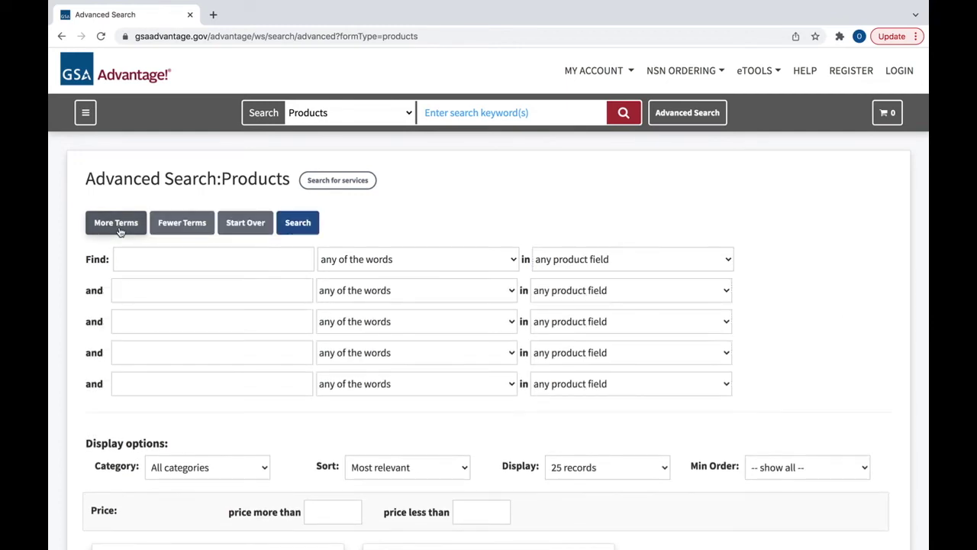
click(119, 232)
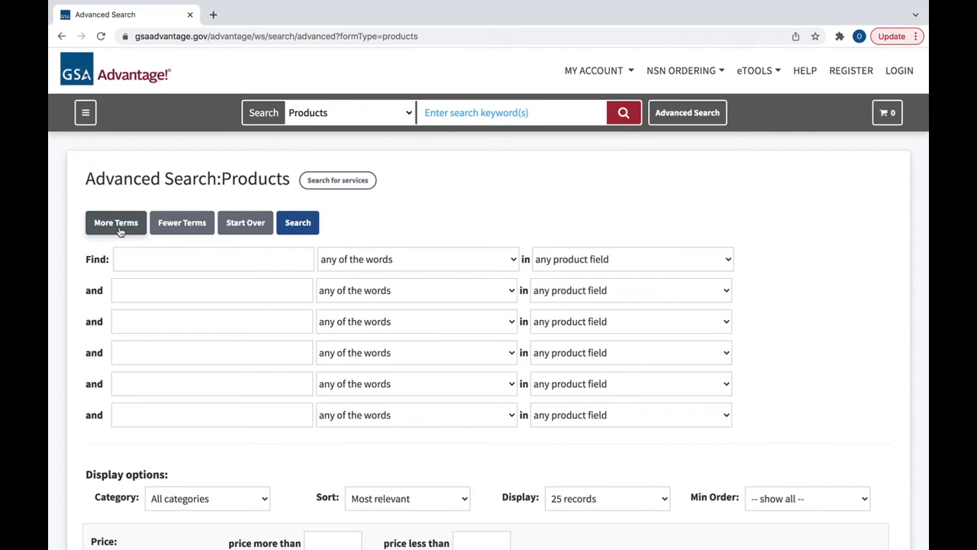
click(120, 231)
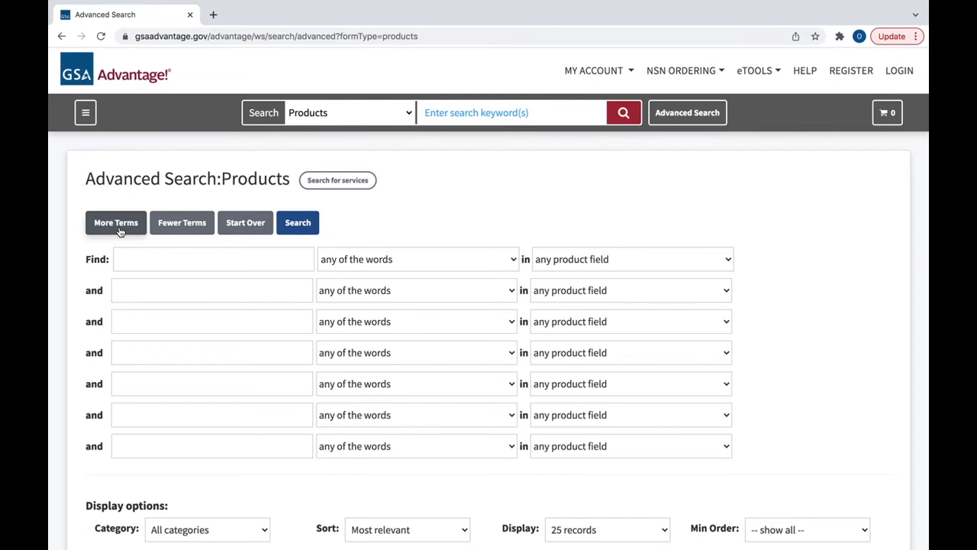
- Remove two term rows, then reset the form to its defaults with Start Over
click(174, 222)
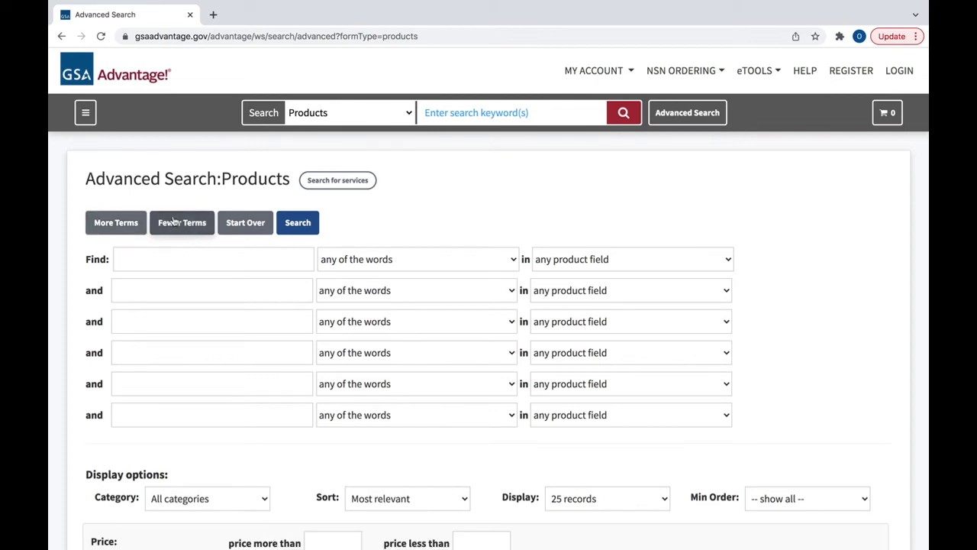
click(174, 223)
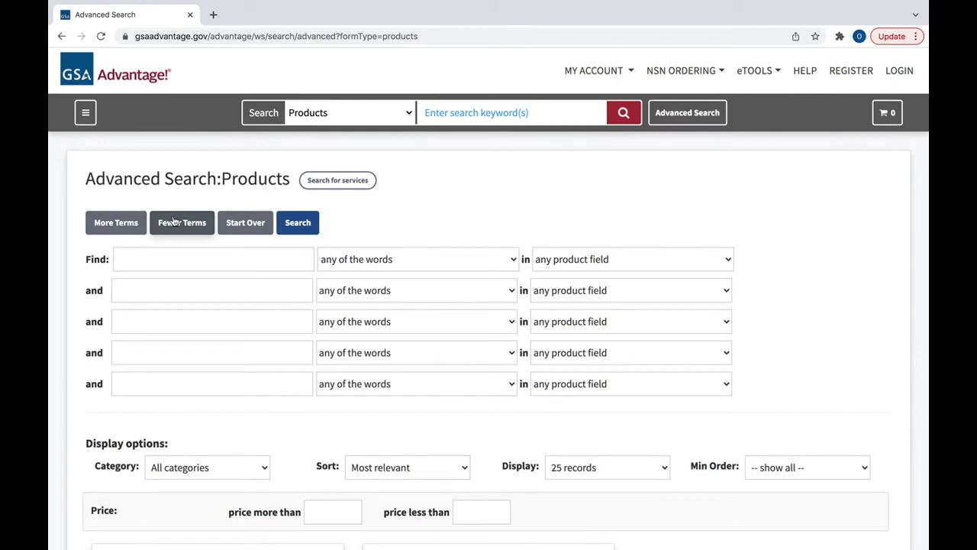
click(245, 223)
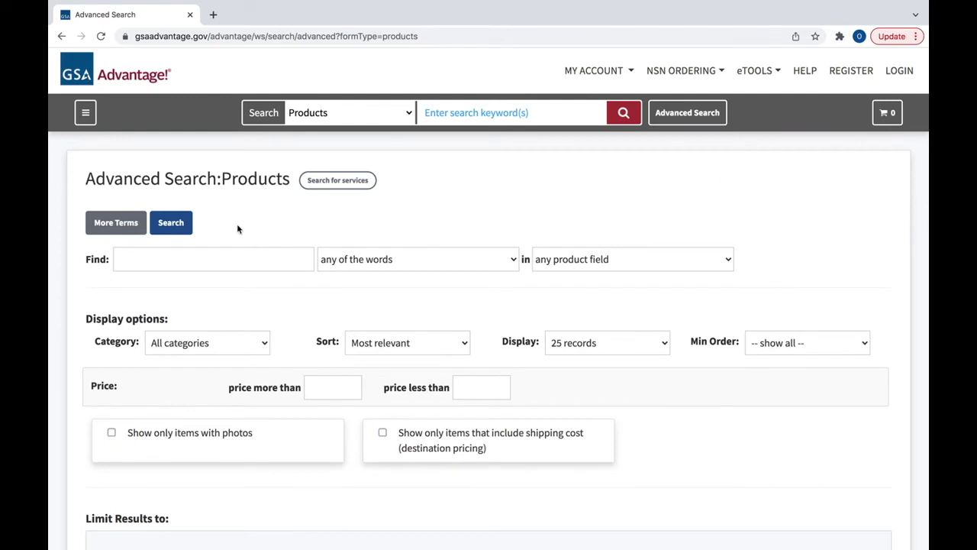
scroll(477, 269, down, 3)
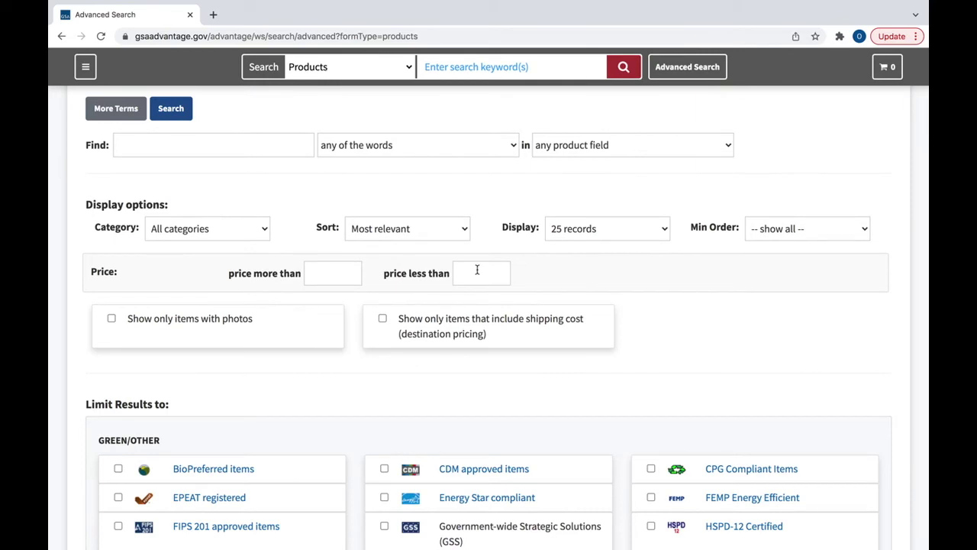
click(262, 234)
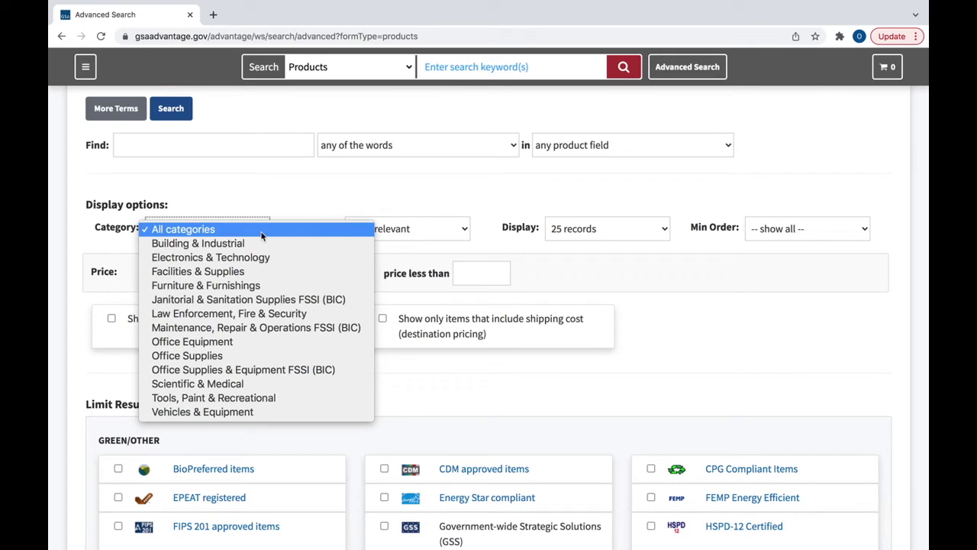
click(425, 180)
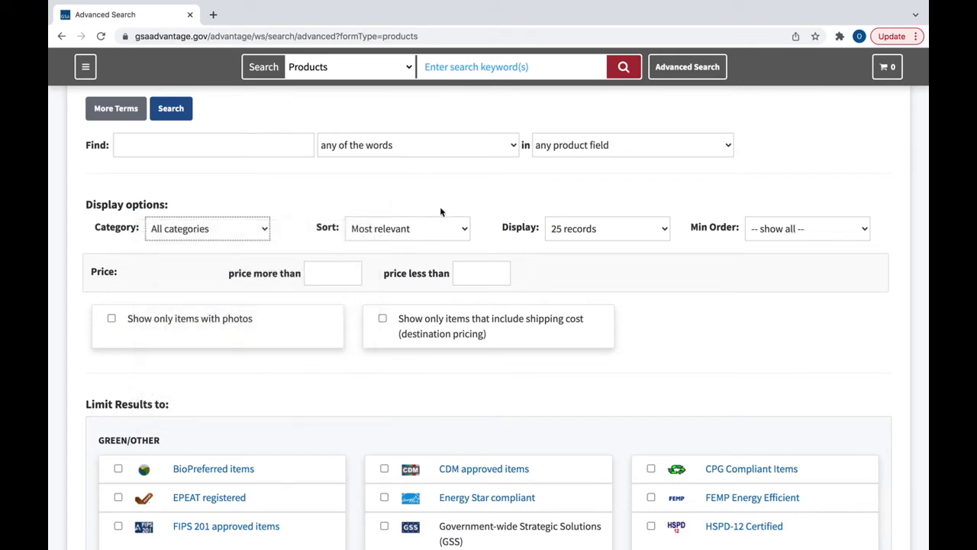
click(450, 234)
click(451, 234)
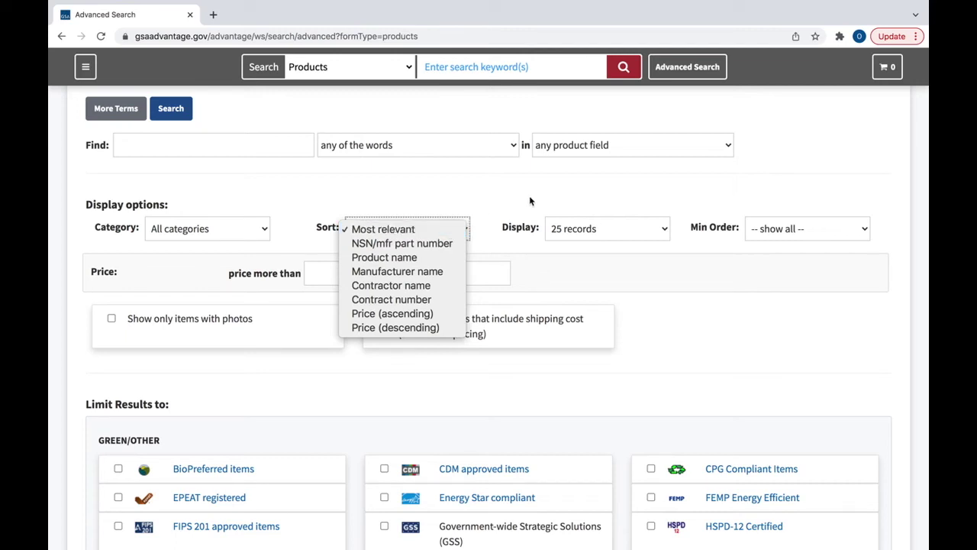
click(647, 243)
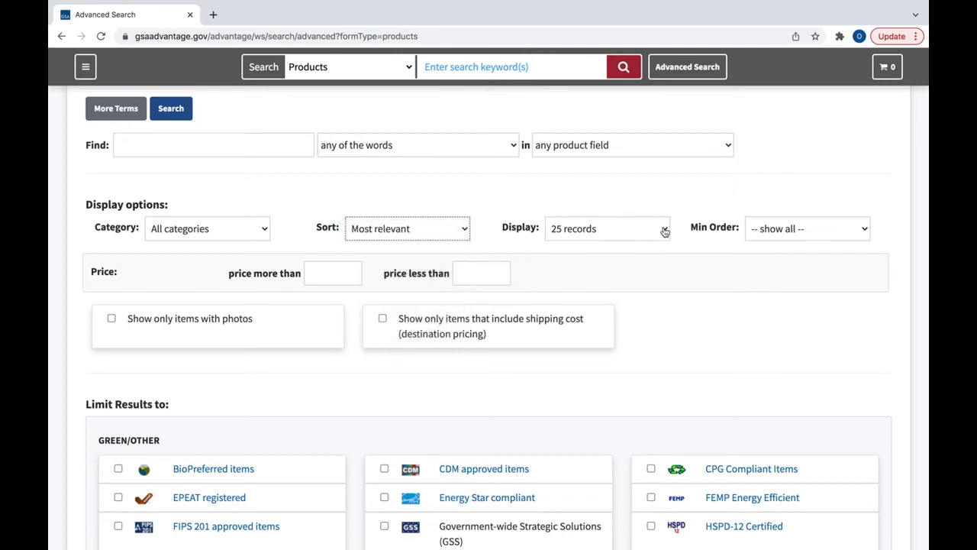
click(664, 229)
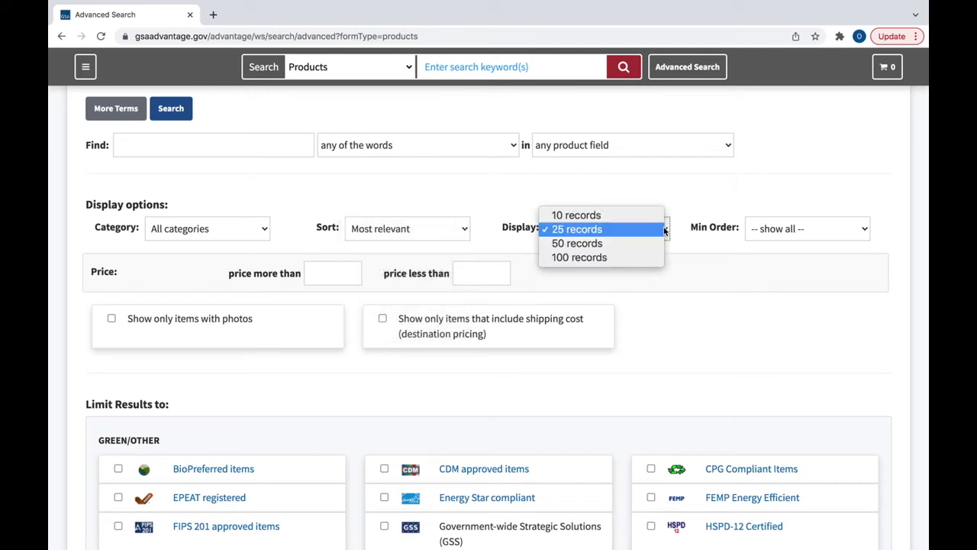
click(814, 231)
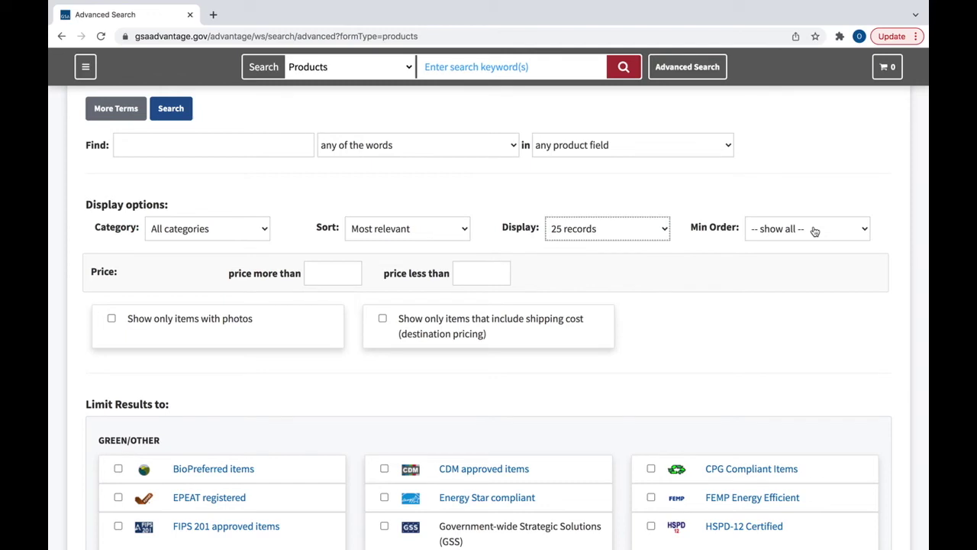
click(814, 230)
click(811, 198)
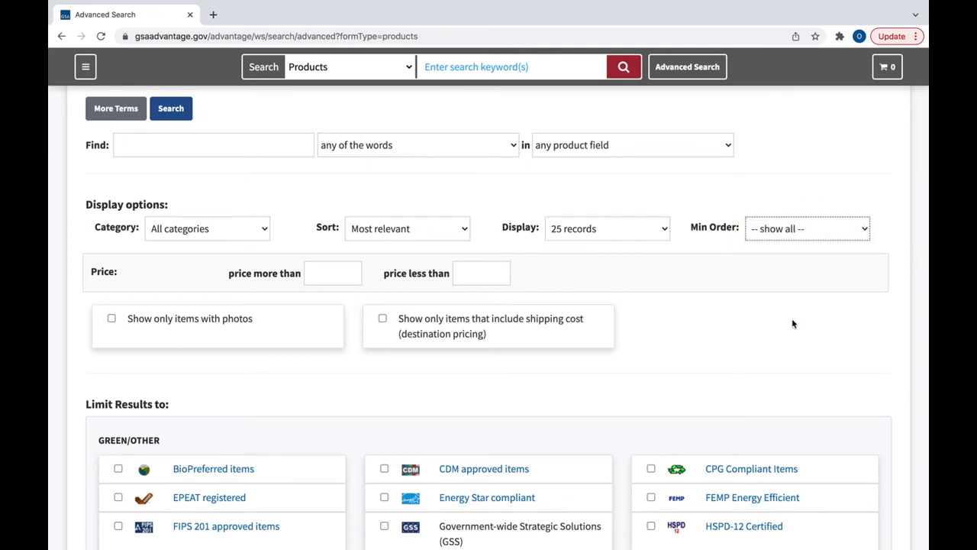
scroll(793, 323, down, 2)
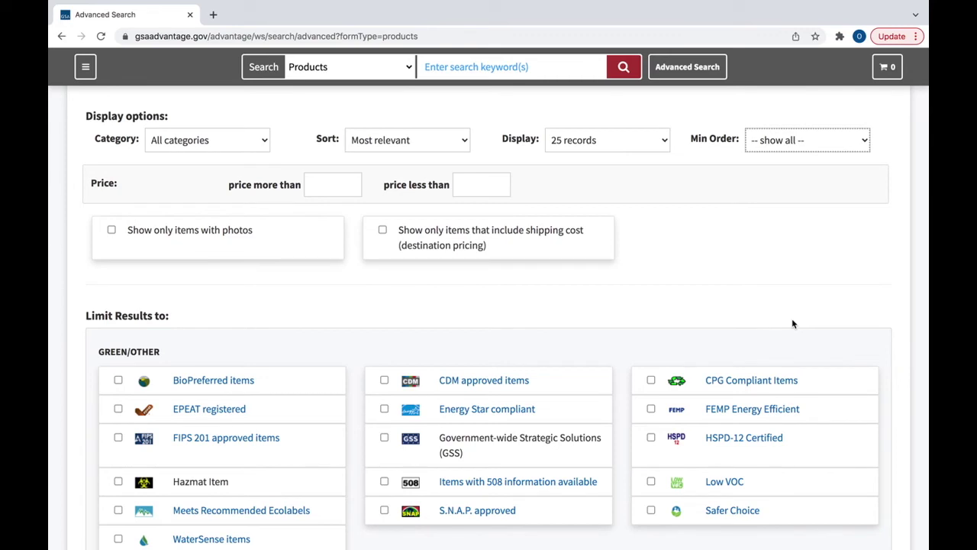
- Leave the price limits blank and show only items with photos and included shipping cost
click(334, 184)
click(487, 183)
click(581, 188)
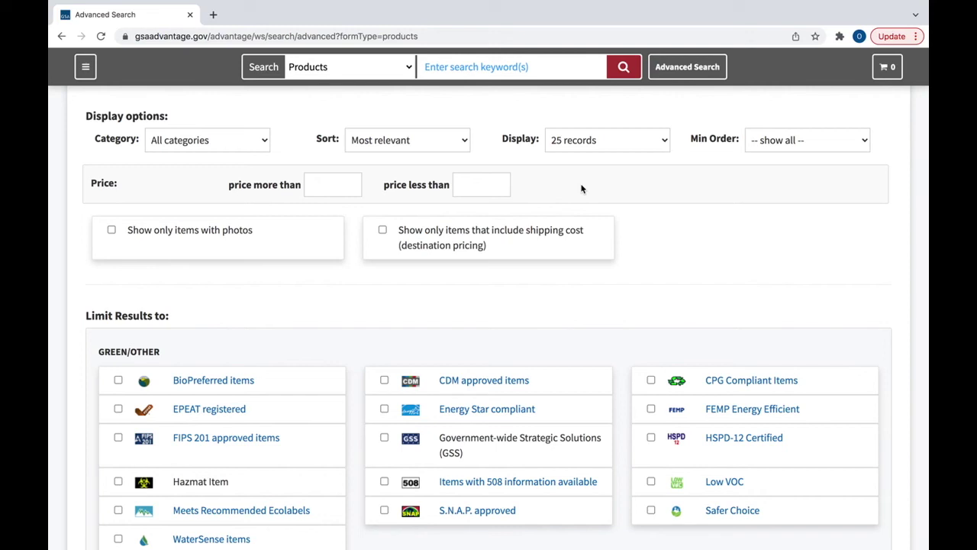
click(112, 232)
click(383, 233)
scroll(750, 284, down, 3)
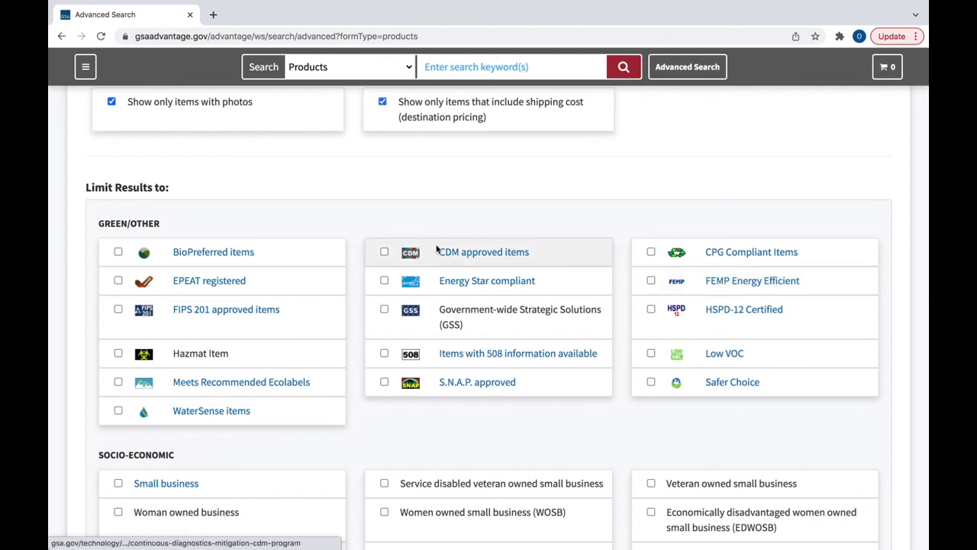
- Tick the CDM approved and Energy Star compliant limits, then scroll to the form's bottom
click(384, 252)
click(385, 281)
scroll(616, 220, down, 3)
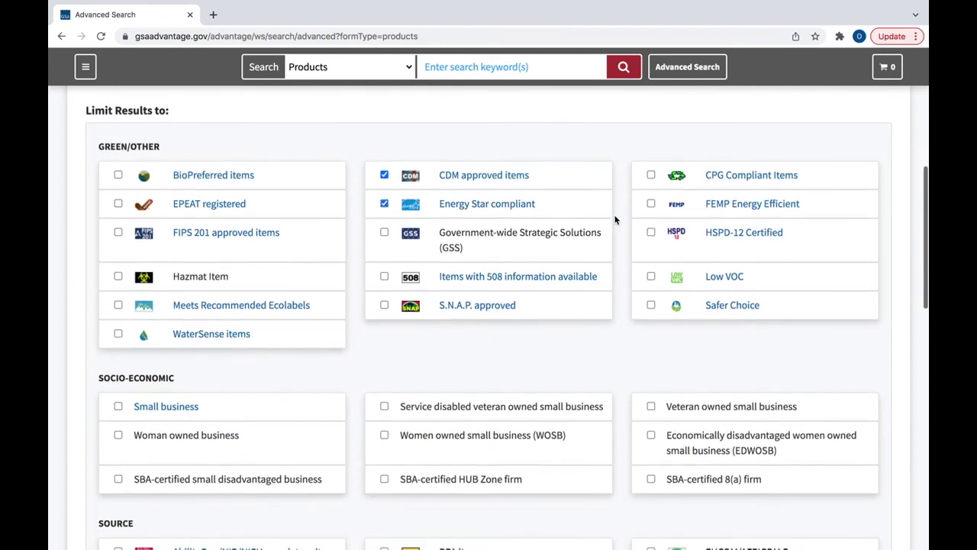
scroll(615, 220, down, 5)
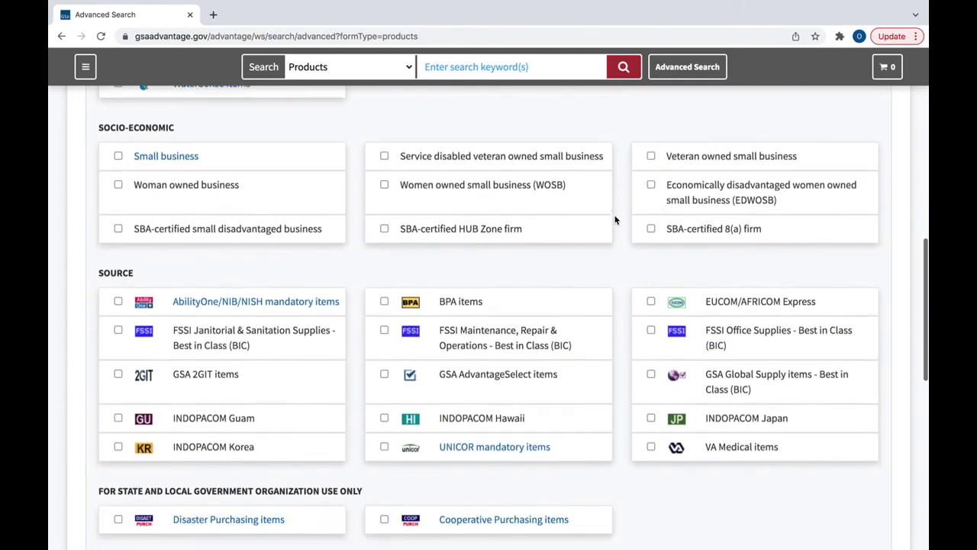
scroll(616, 220, down, 2)
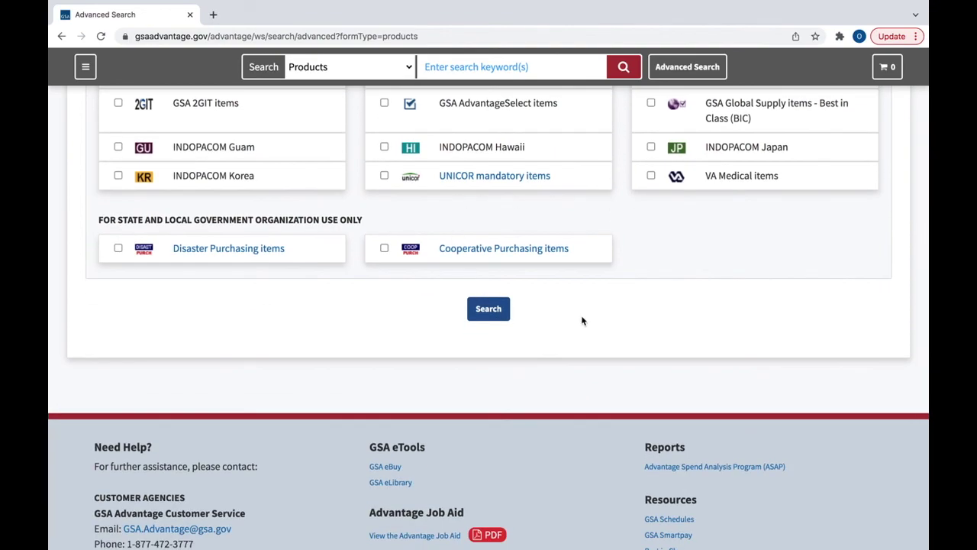
- Run the search with the photos, shipping-cost, CDM approved and Energy Star filters
scroll(582, 320, up, 15)
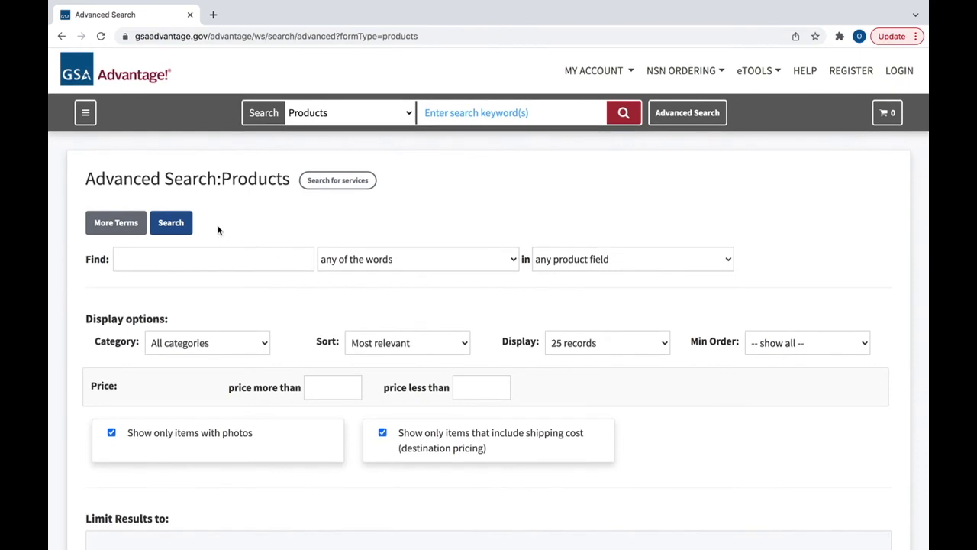
click(180, 229)
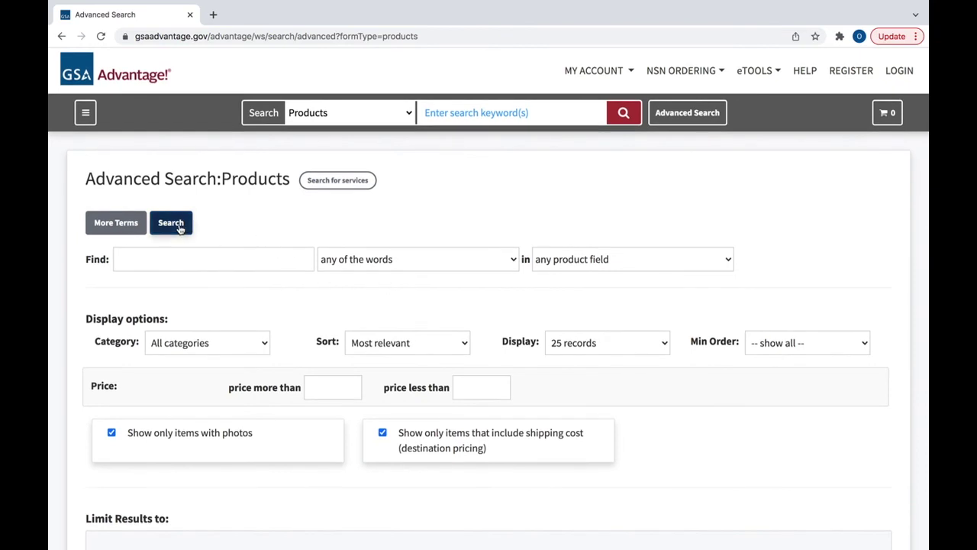